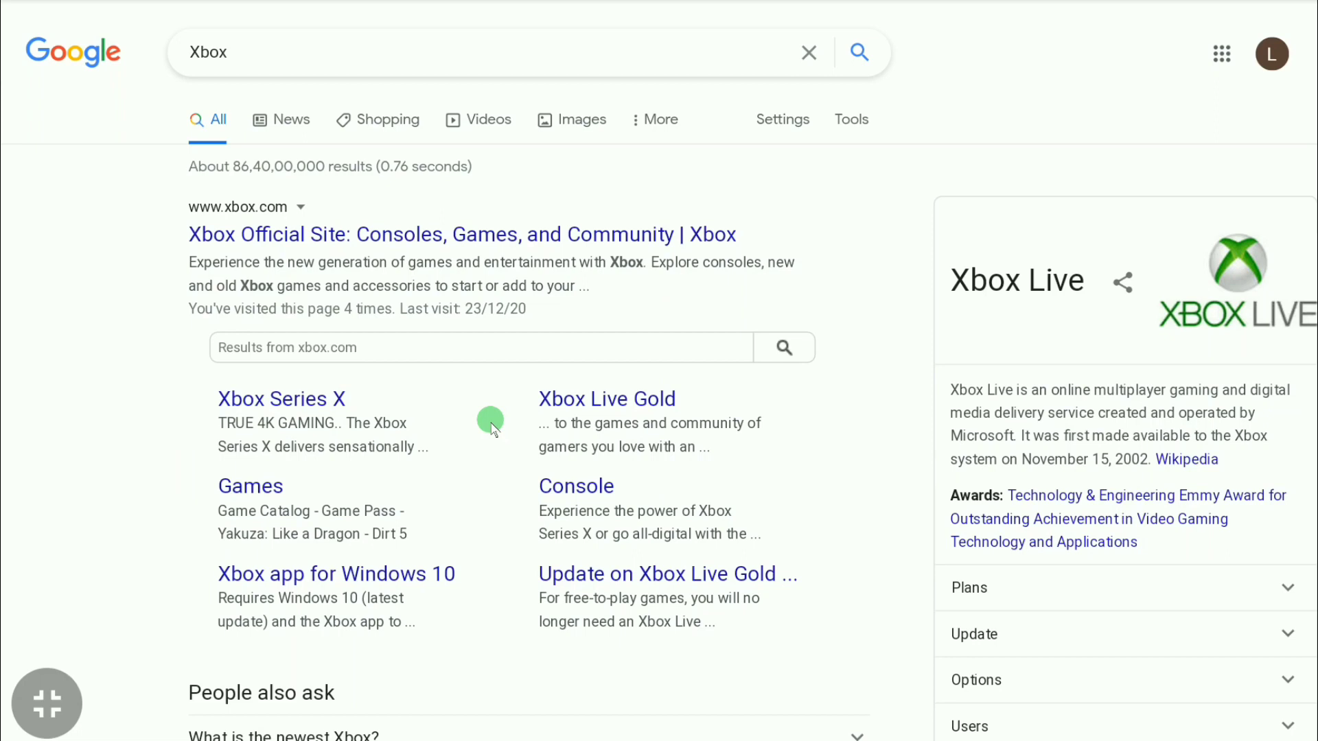
Step: Go to the official Xbox site and sign in with the account email and pasted password, with Keep me signed in checked
click(259, 217)
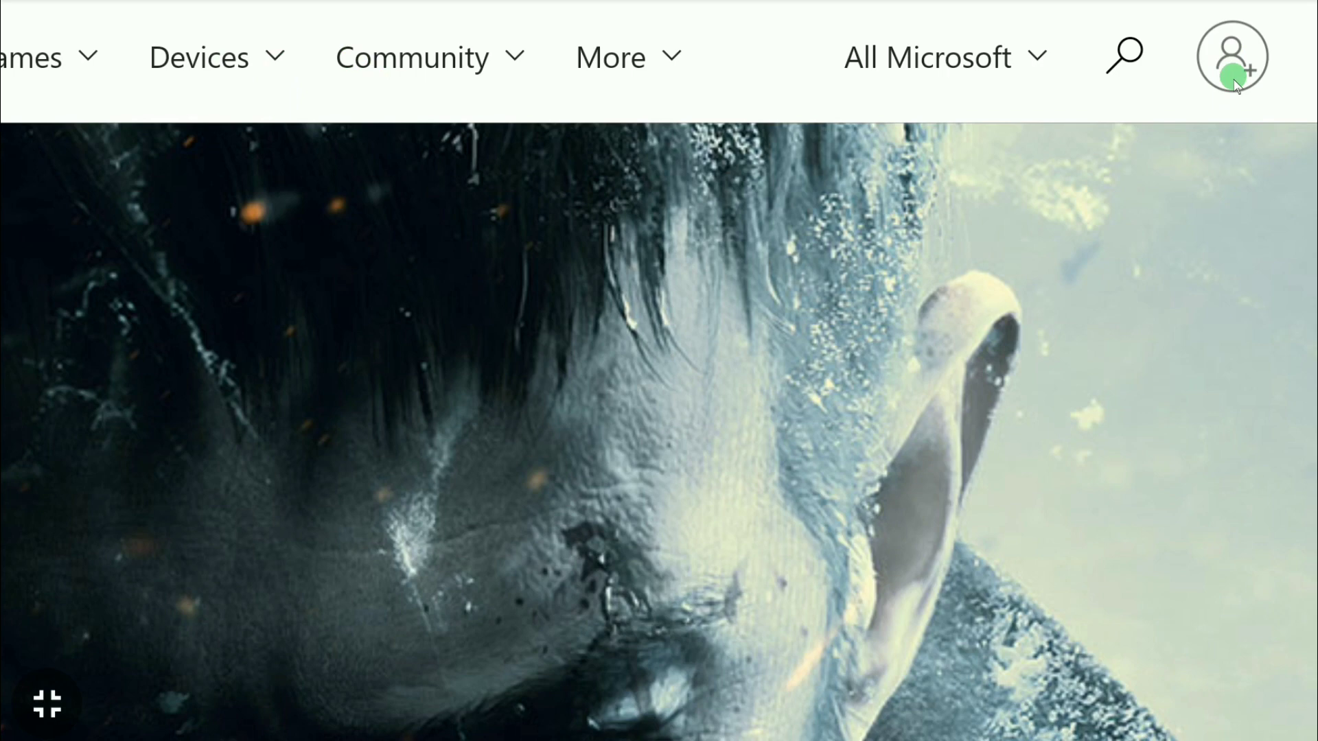
click(1232, 74)
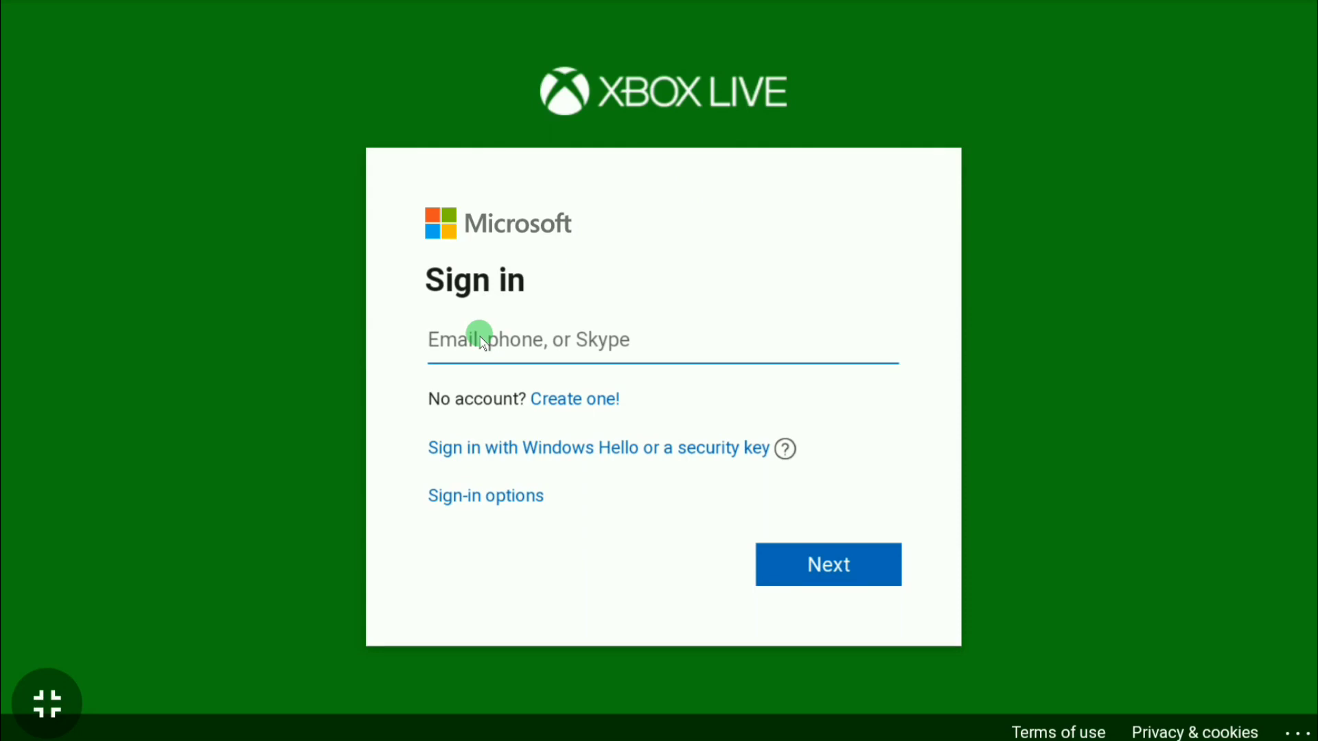
click(816, 562)
click(495, 396)
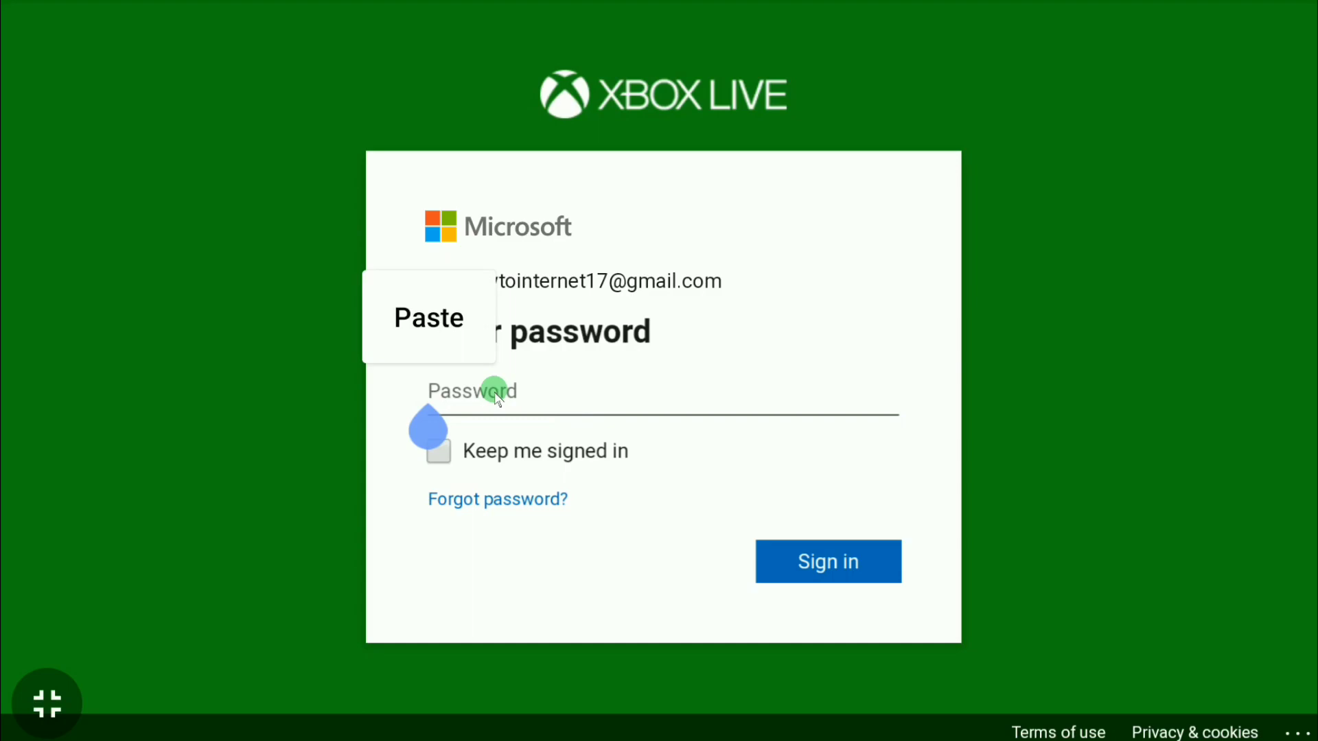
click(428, 317)
click(437, 451)
click(820, 562)
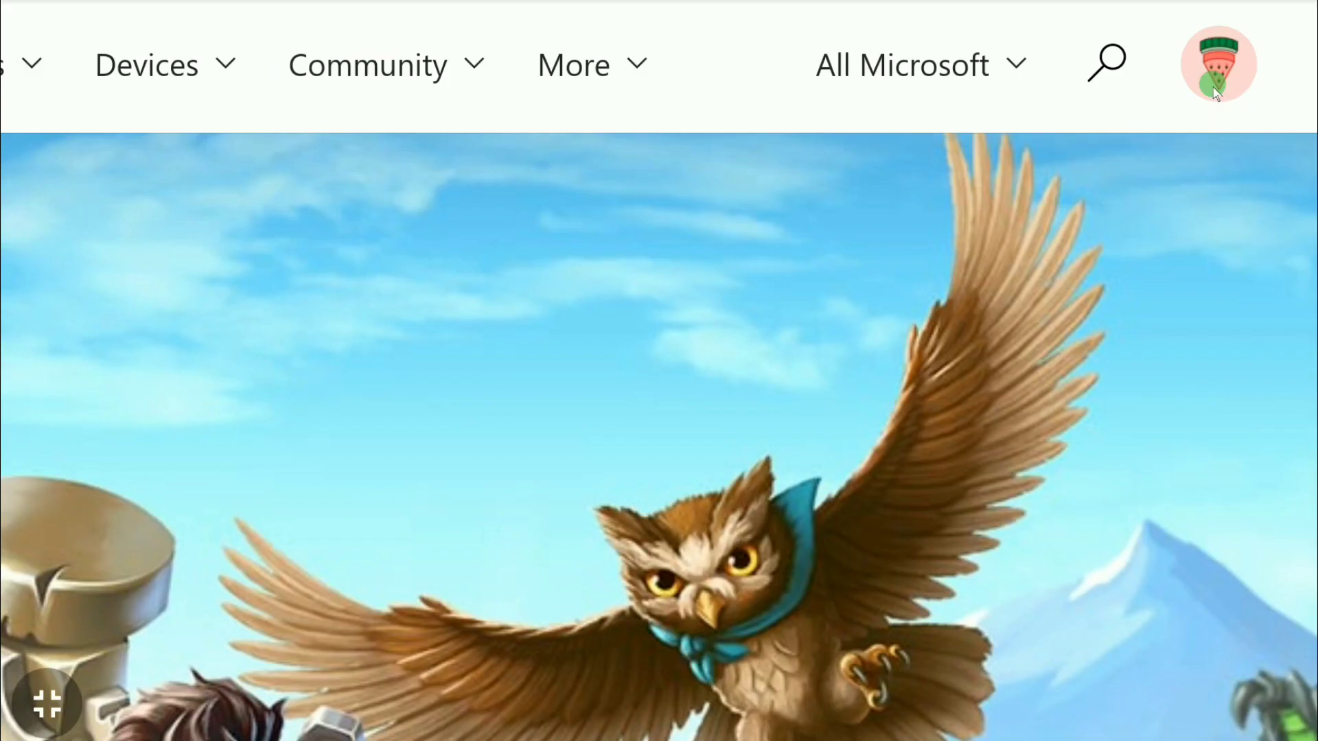
Step: Go from the Xbox avatar menu to My Microsoft account, then to the Your info page
click(1215, 92)
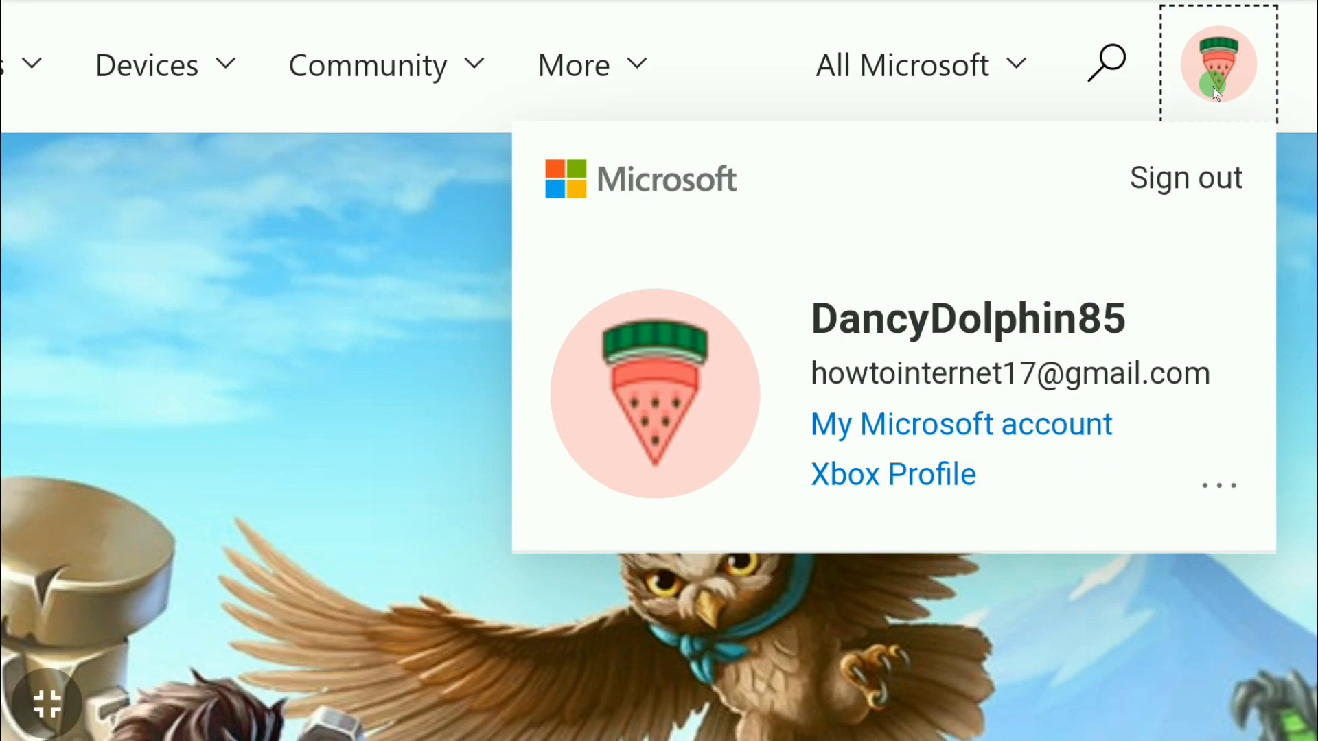
click(885, 433)
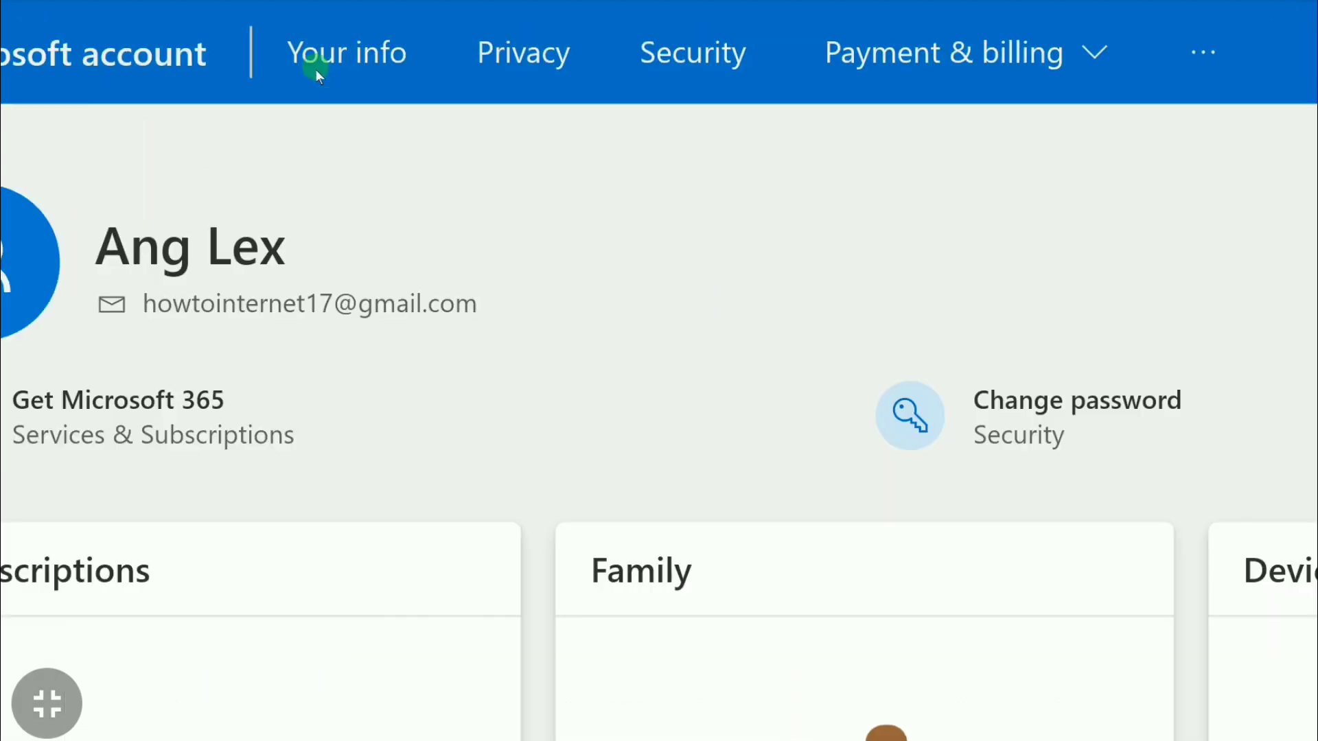
click(322, 37)
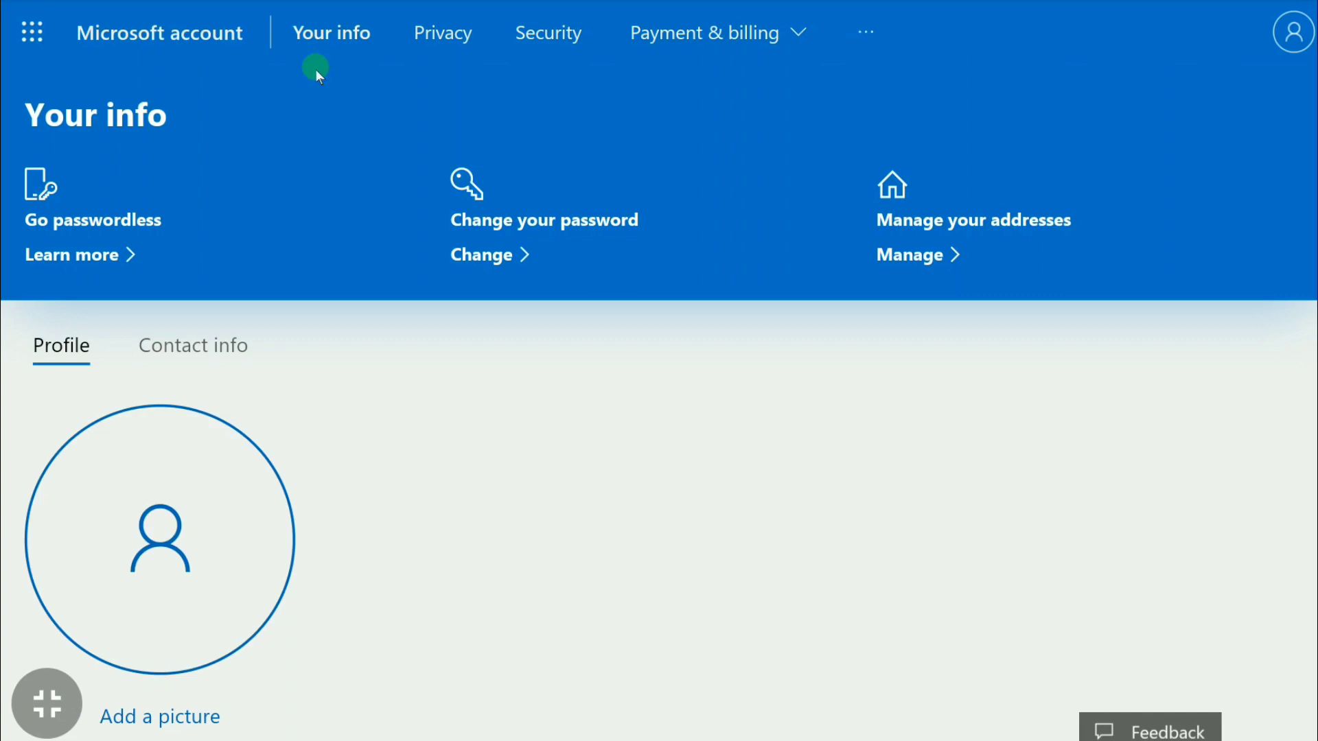
scroll(315, 69, down, 5)
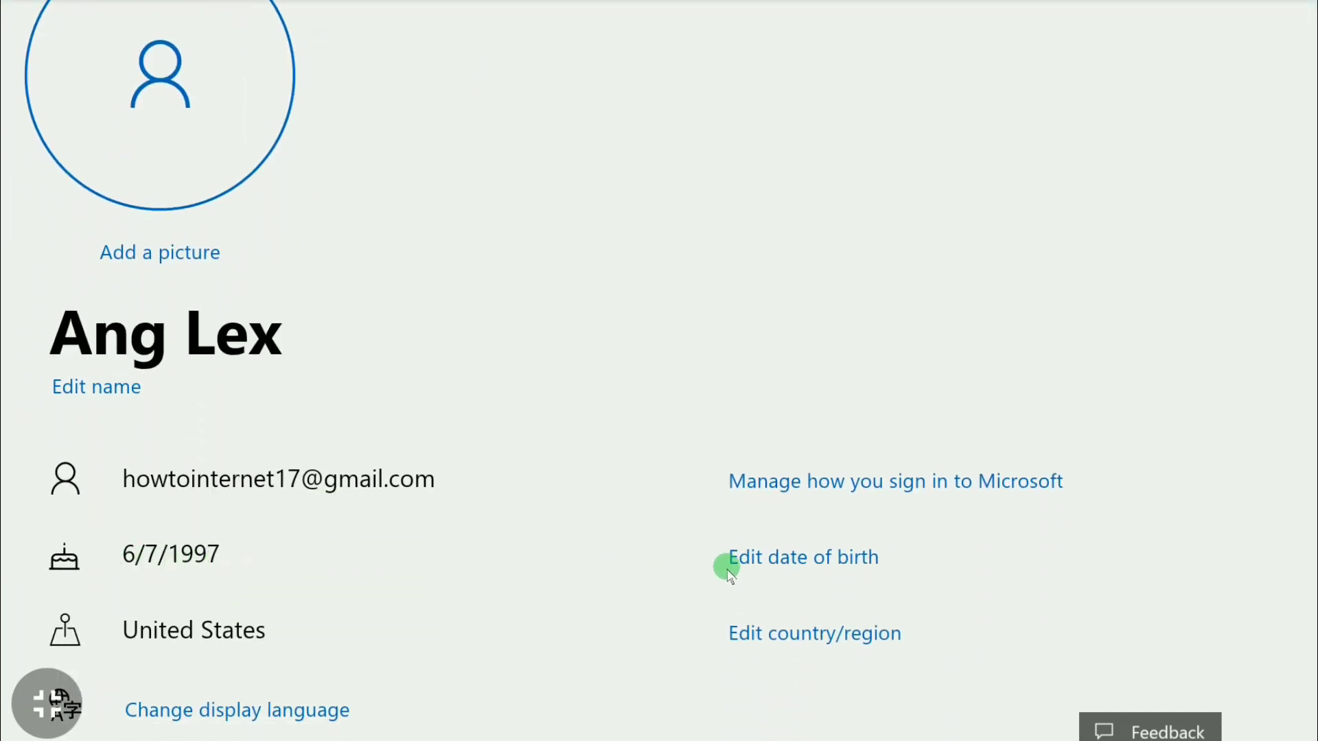
Step: Edit the date of birth to month August, day 11, year 1998, and save
click(788, 555)
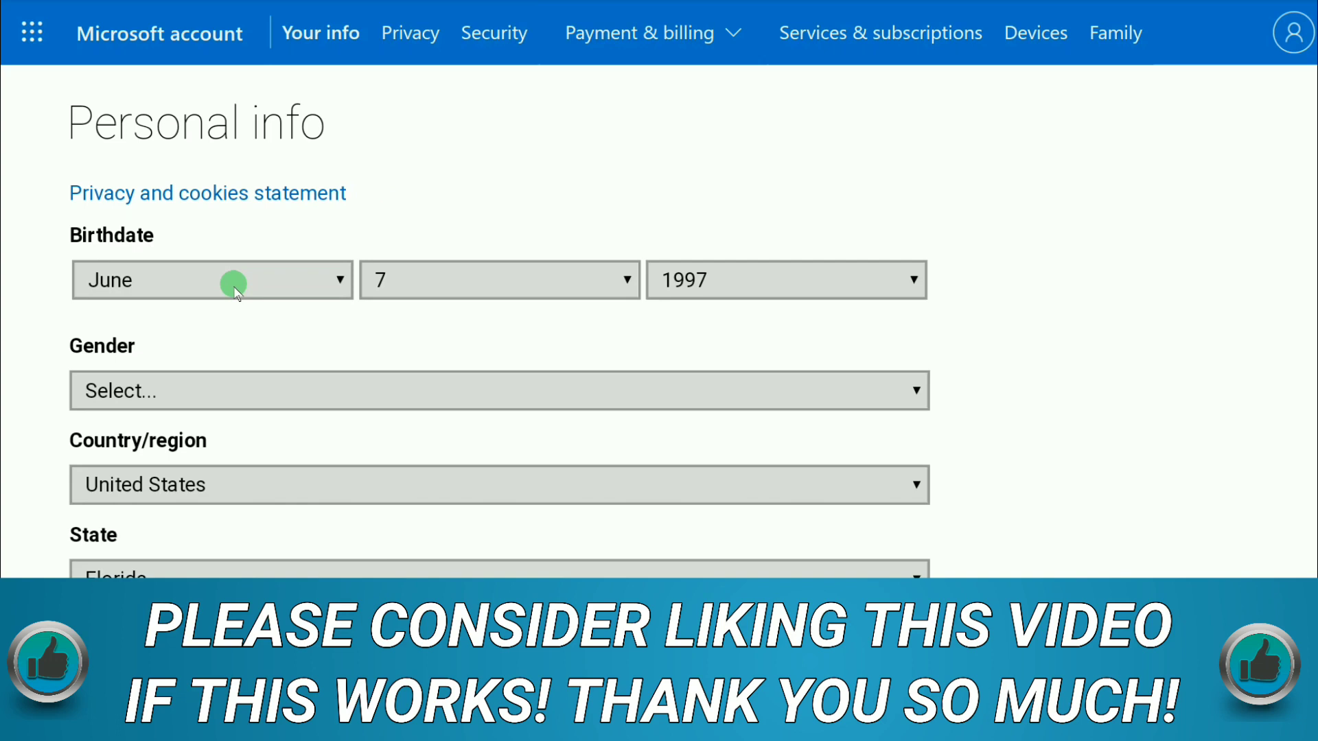
click(234, 286)
click(1000, 357)
click(499, 280)
click(983, 570)
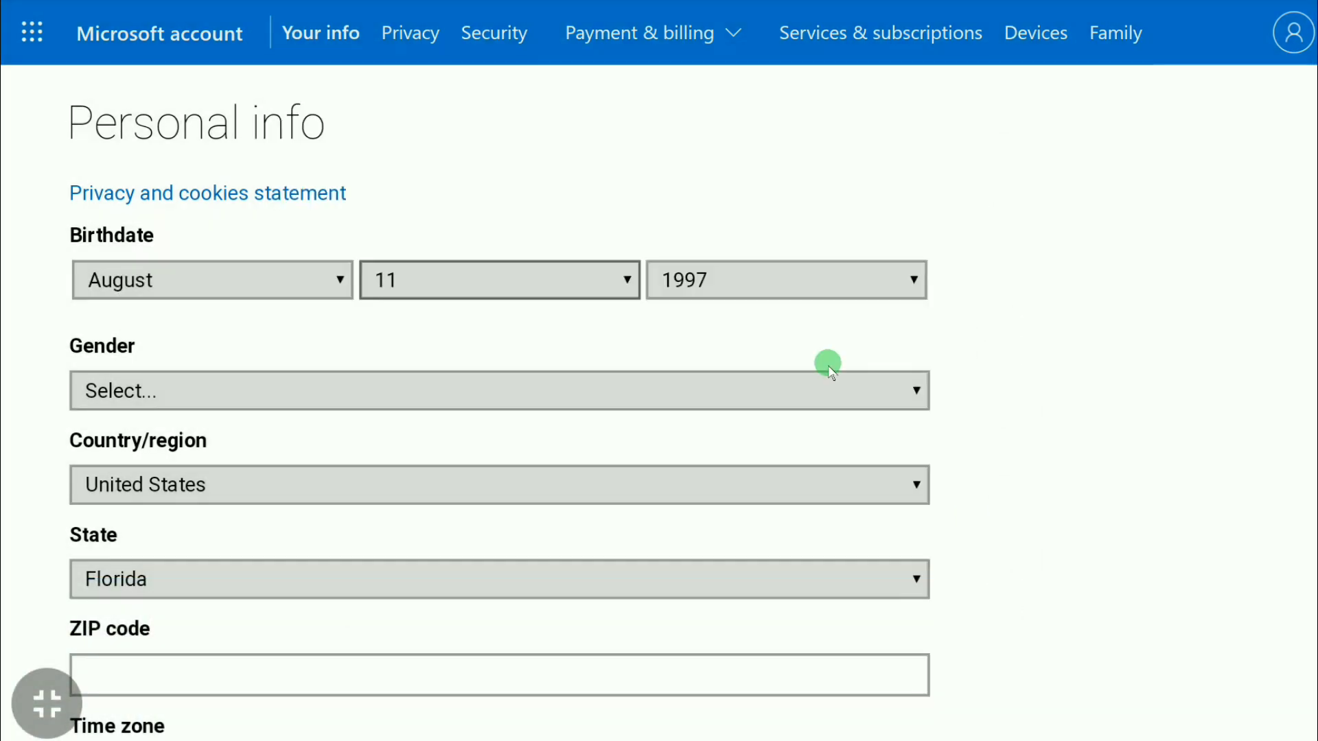
click(793, 280)
click(1007, 142)
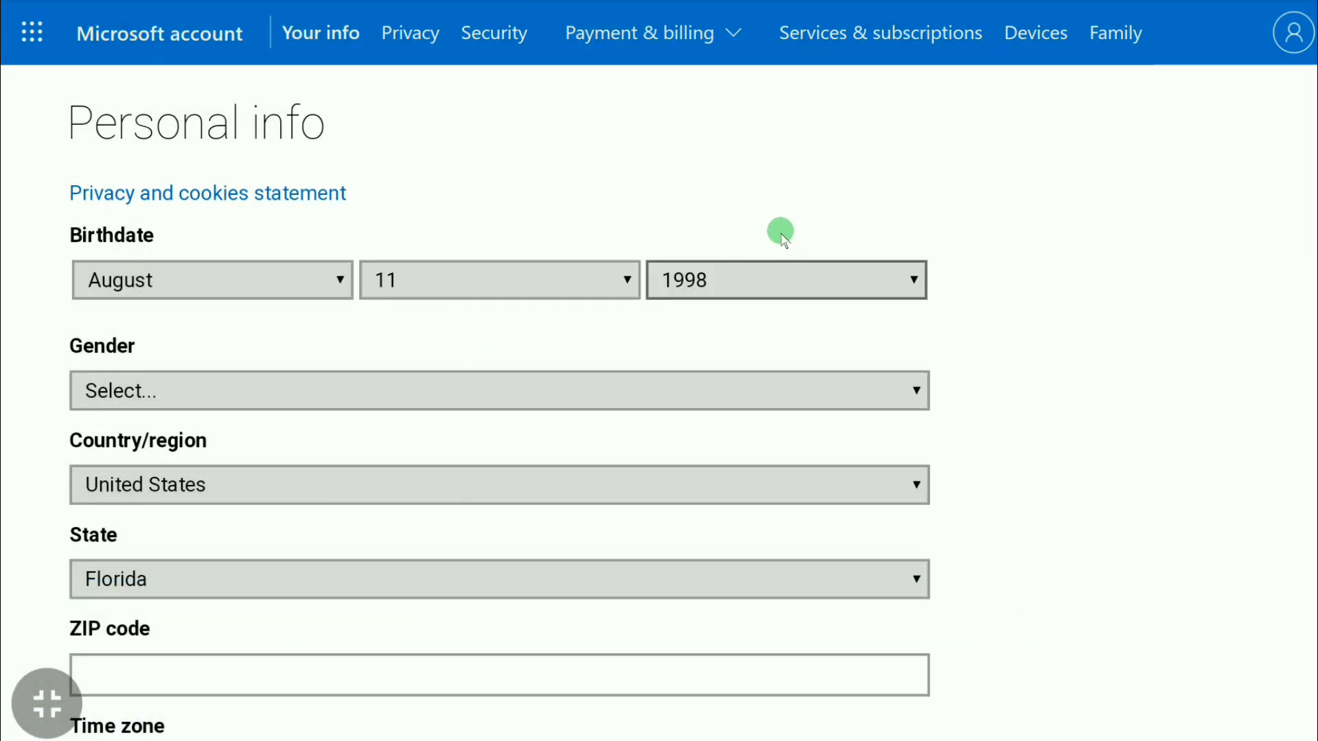
scroll(738, 326, down, 4)
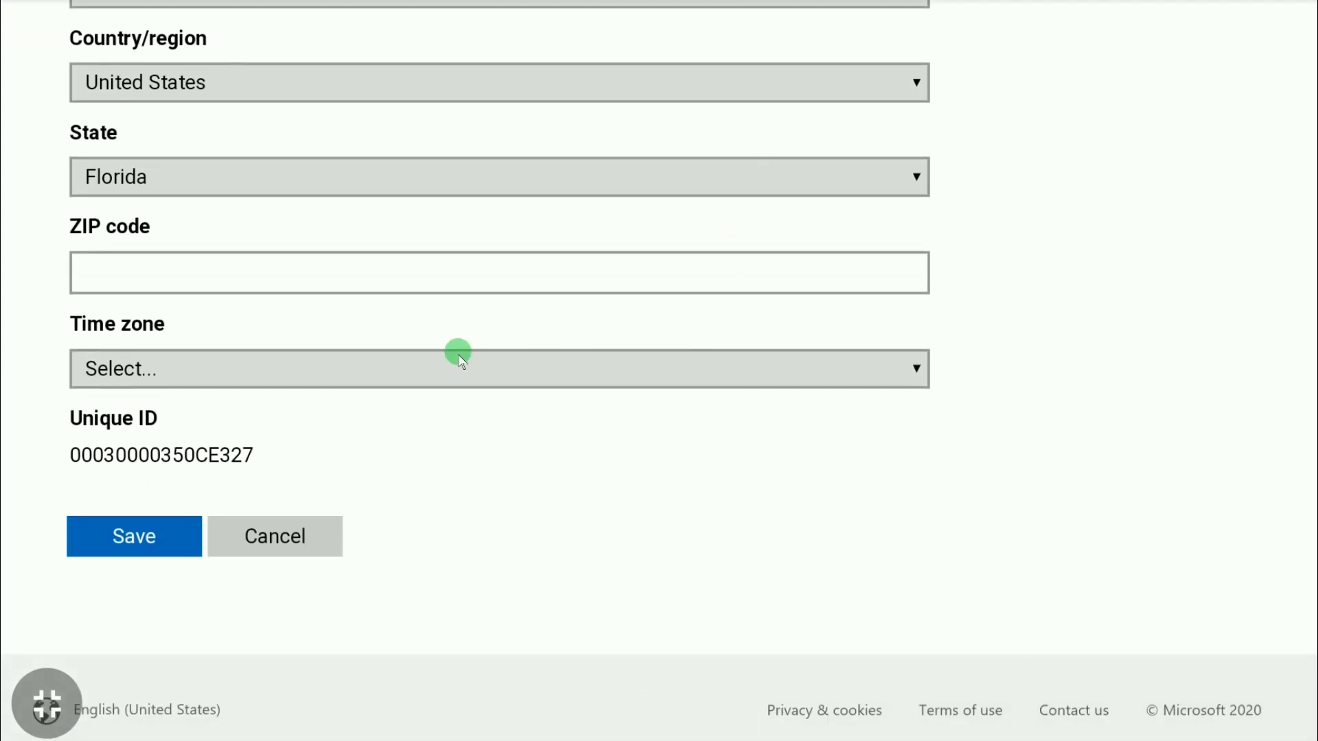
click(132, 539)
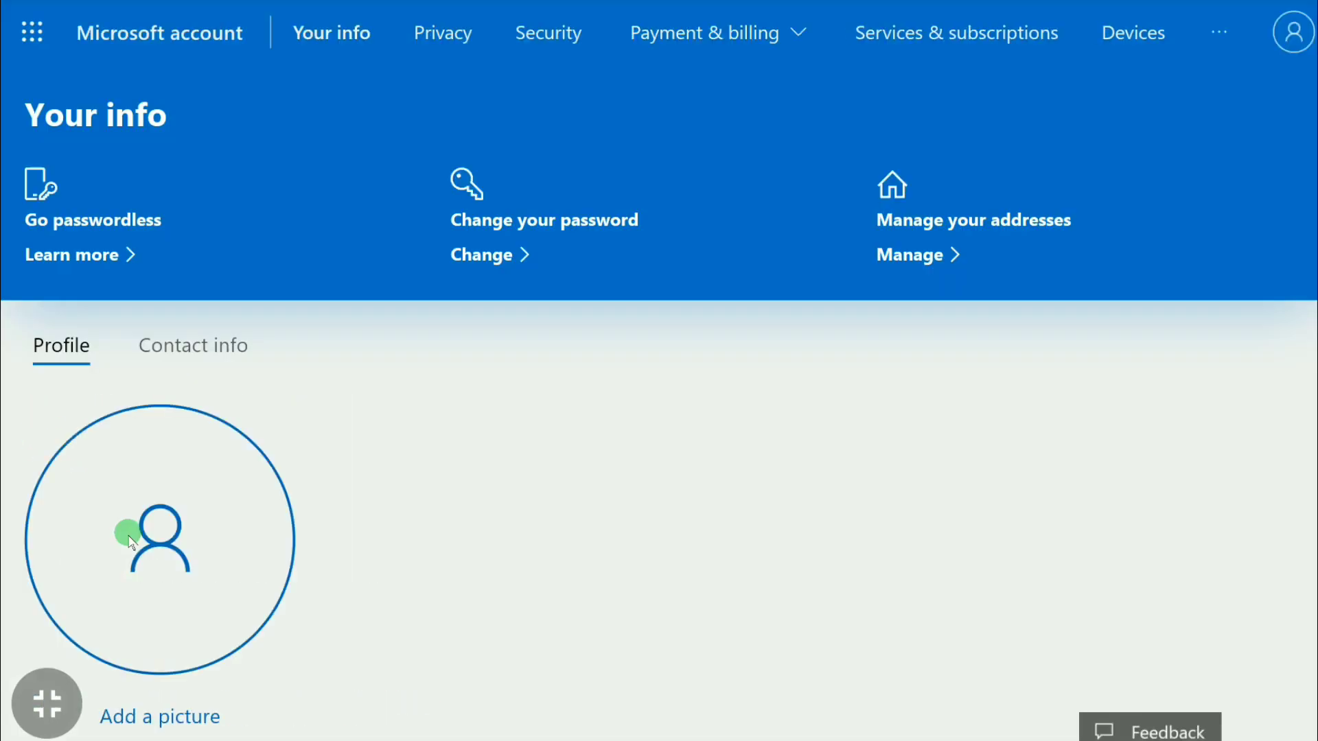
scroll(204, 501, down, 5)
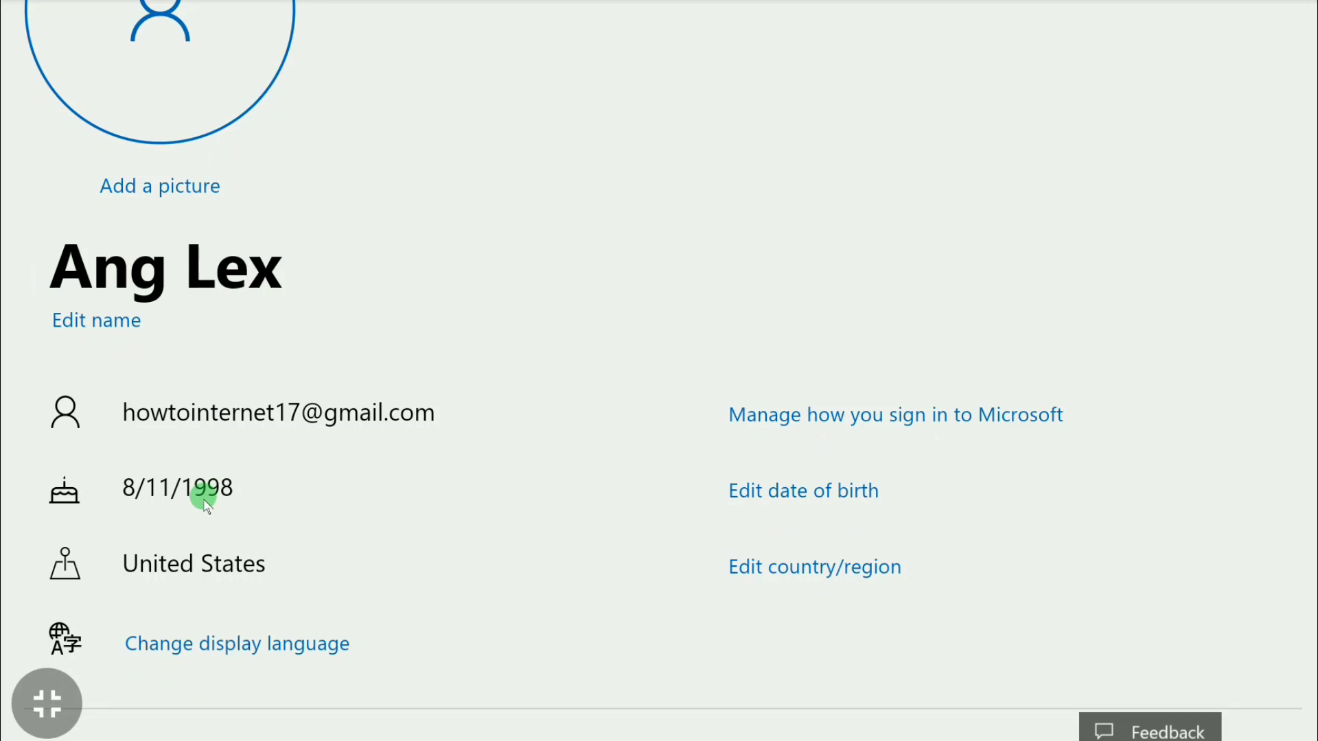